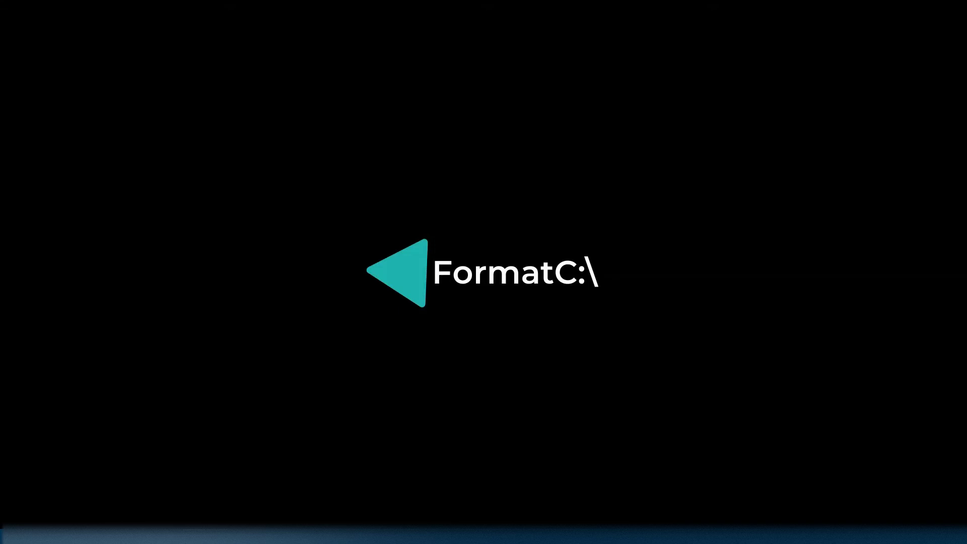
Launch Word from the taskbar and create a new blank document, Dokument1.
{"action": "left_click", "coordinate": [178, 529]}
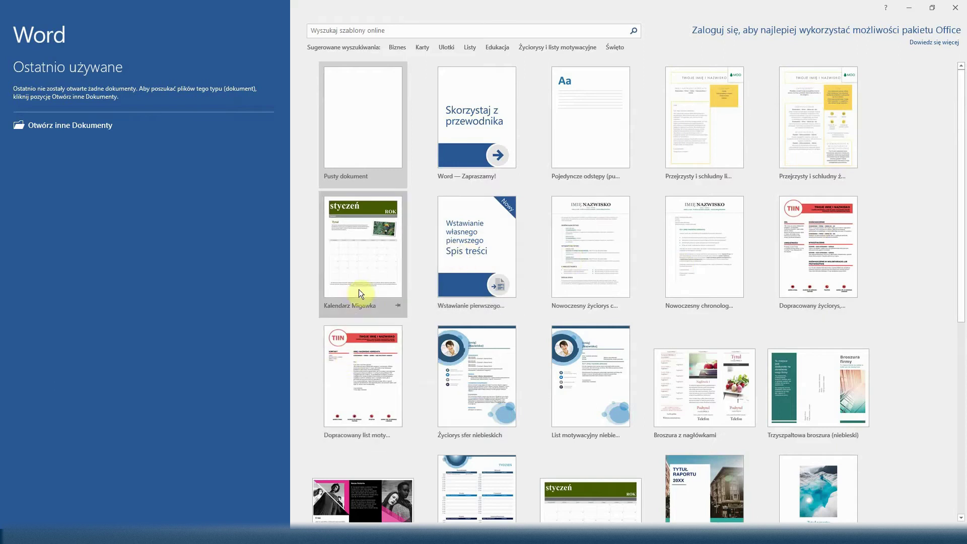
{"action": "left_click", "coordinate": [374, 134]}
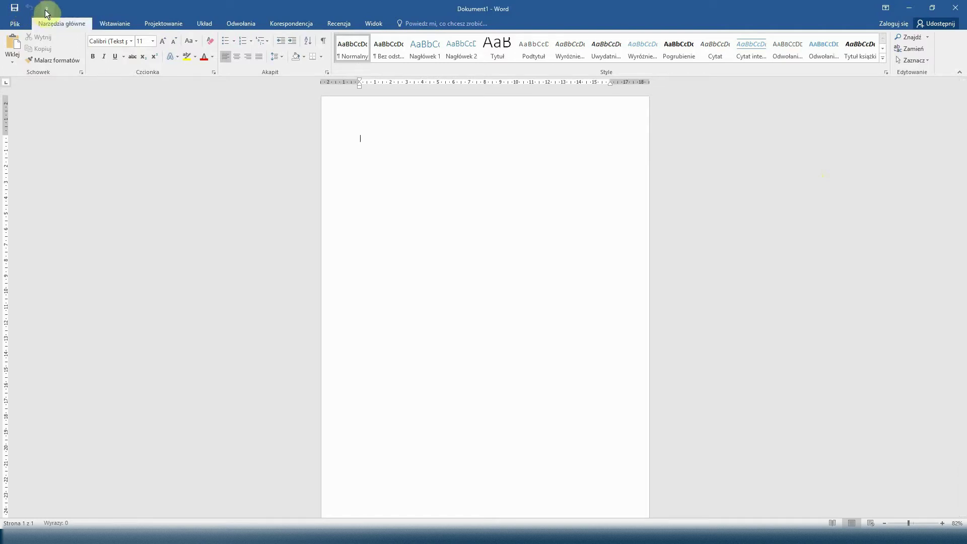
Add the Nowy (New) and Otwórz (Open) commands to the quick access toolbar.
{"action": "left_click", "coordinate": [44, 10]}
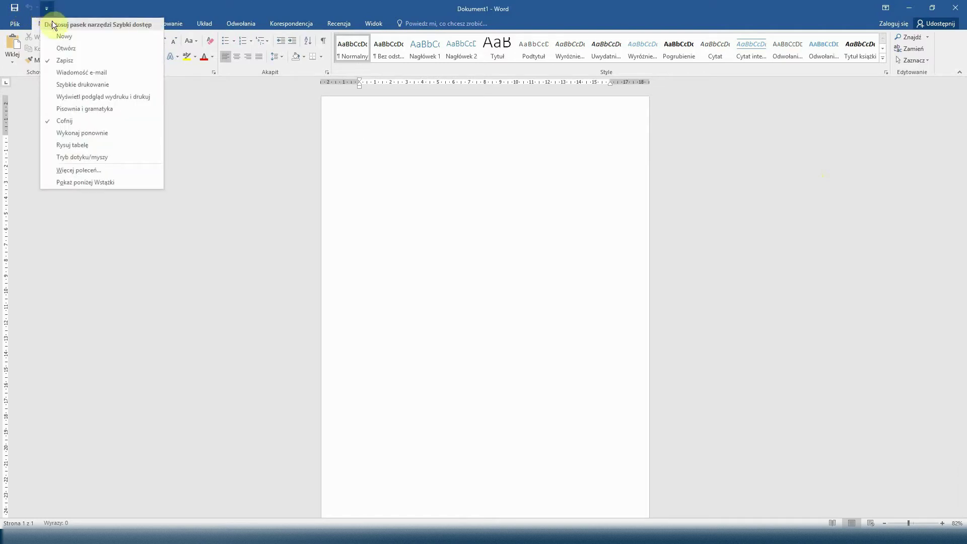
{"action": "left_click", "coordinate": [58, 36]}
{"action": "left_click", "coordinate": [61, 8]}
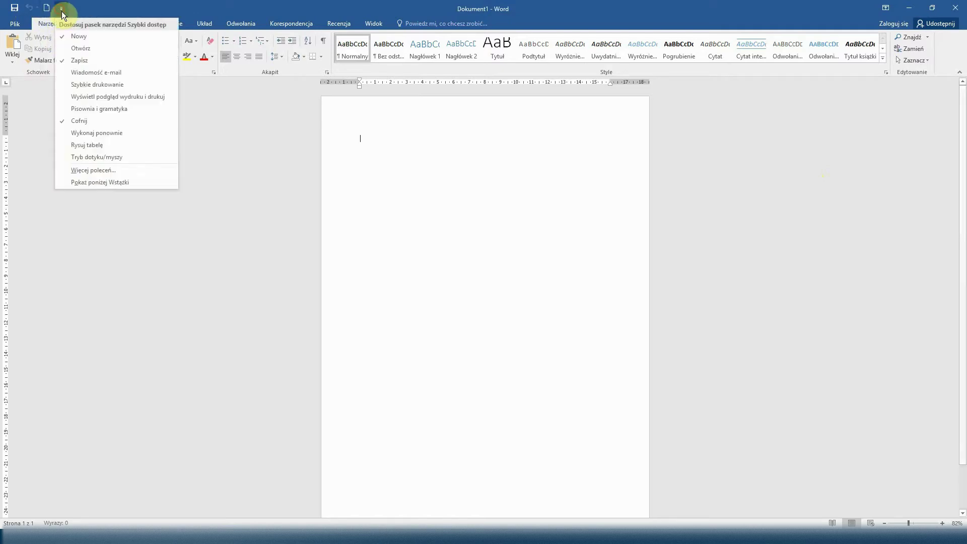
{"action": "left_click", "coordinate": [80, 52]}
{"action": "left_click", "coordinate": [76, 9]}
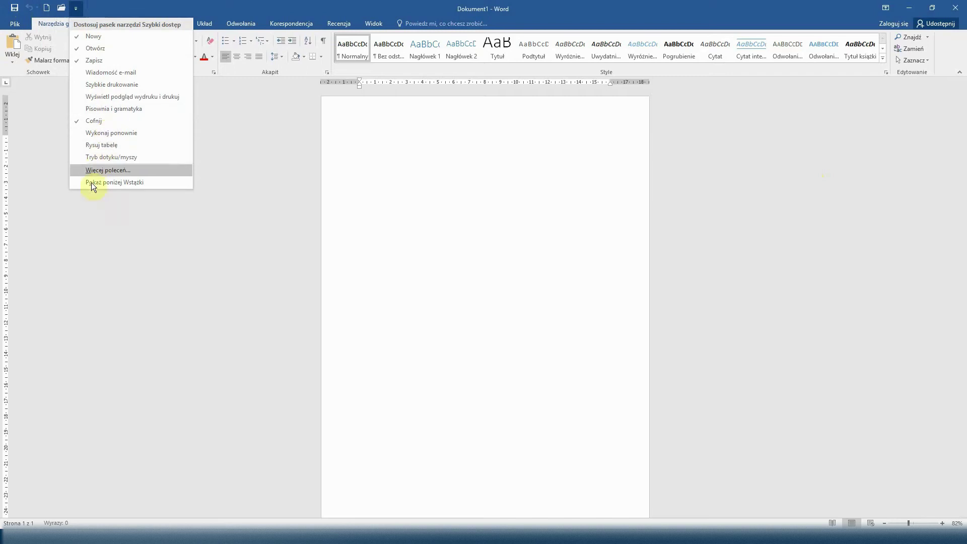
{"action": "left_click", "coordinate": [215, 126]}
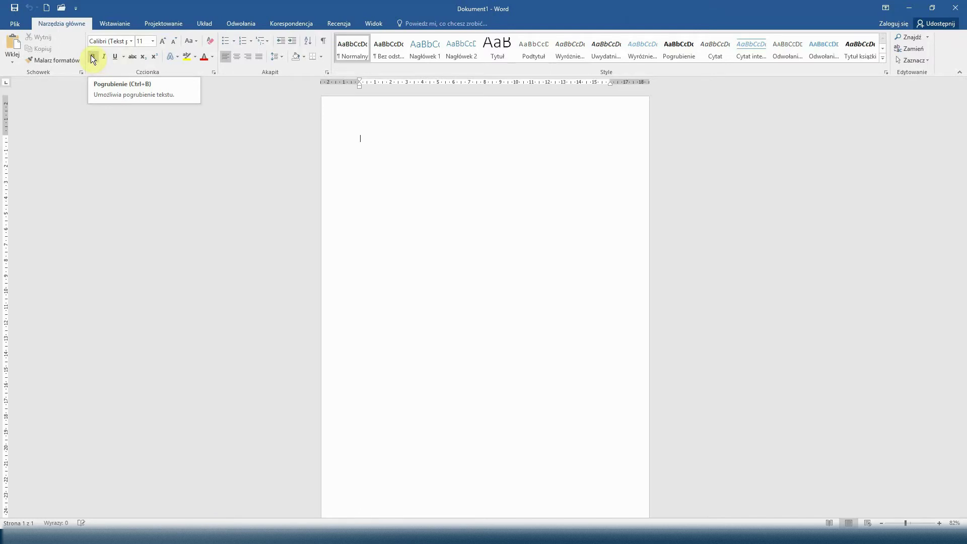
{"action": "key", "text": "ctrl+F1"}
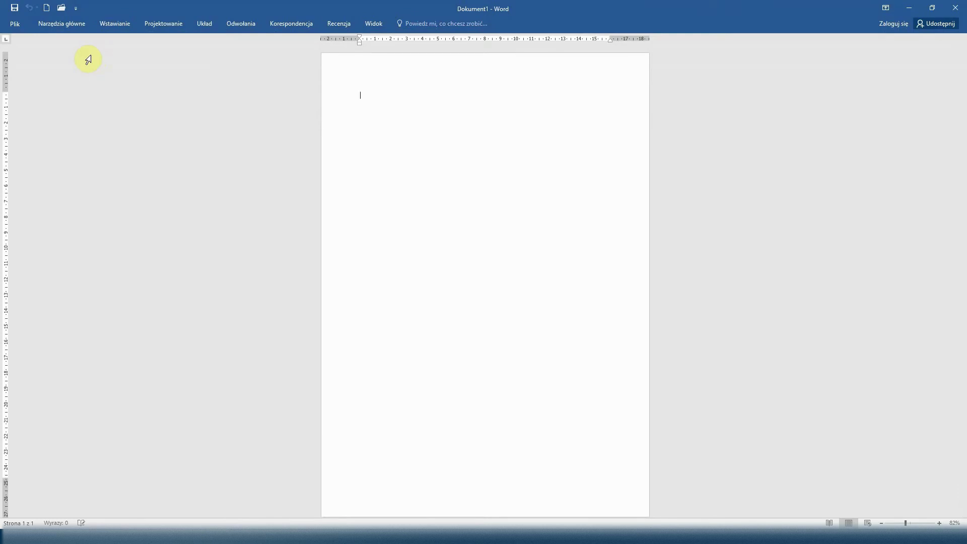
{"action": "key", "text": "ctrl+F1"}
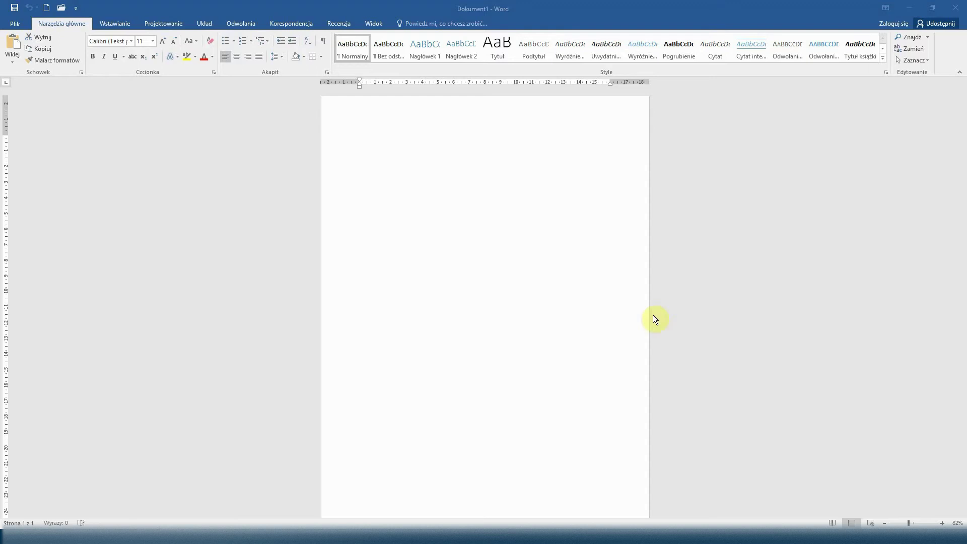
{"action": "left_click", "coordinate": [17, 27]}
{"action": "left_click", "coordinate": [17, 23]}
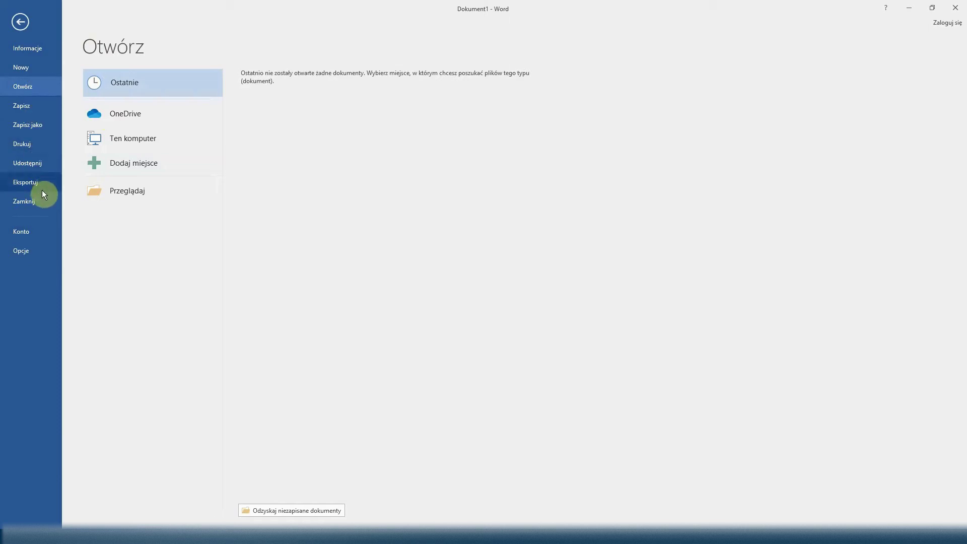
{"action": "left_click", "coordinate": [33, 231]}
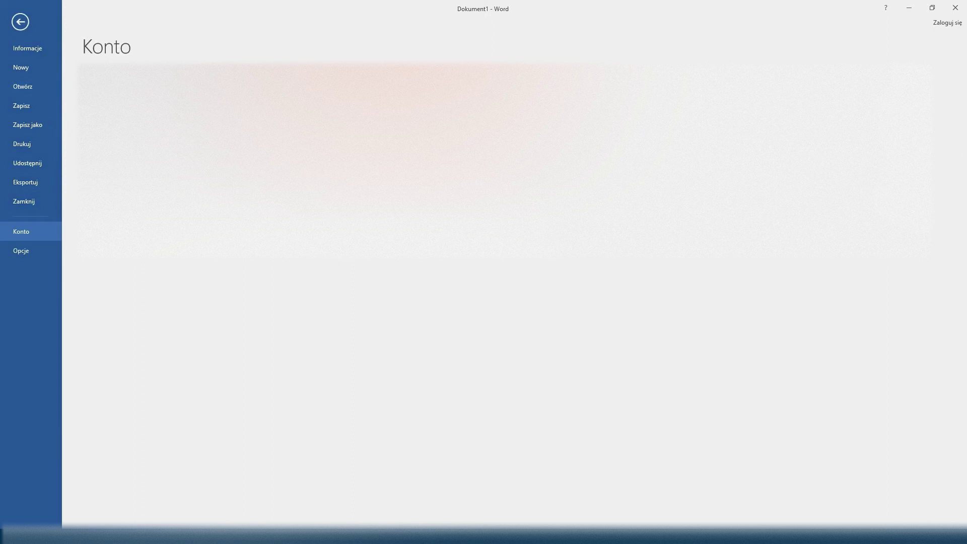
{"action": "left_click", "coordinate": [28, 258]}
{"action": "left_click", "coordinate": [22, 24]}
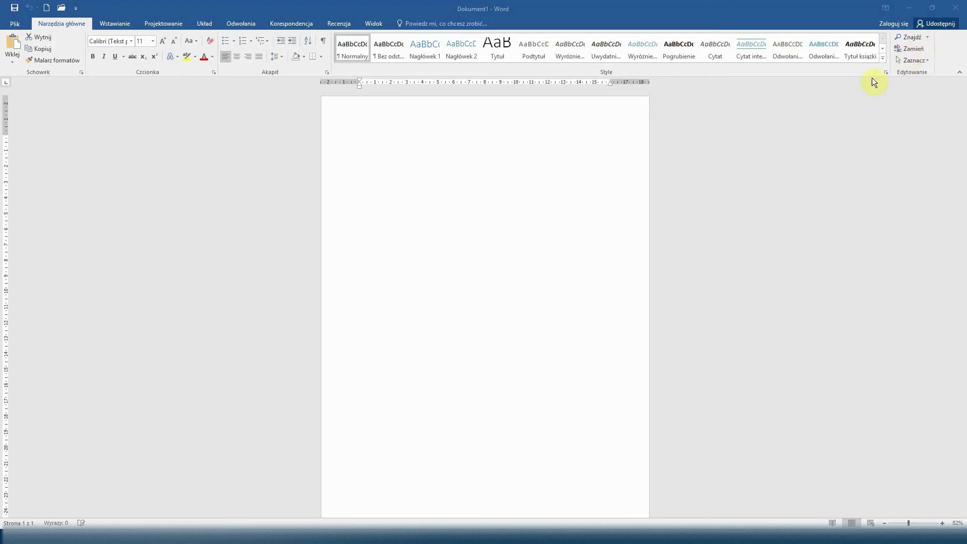
On the Wstawianie tab, browse the Kształty gallery and the SmartArt chooser without inserting anything.
{"action": "left_click", "coordinate": [110, 24]}
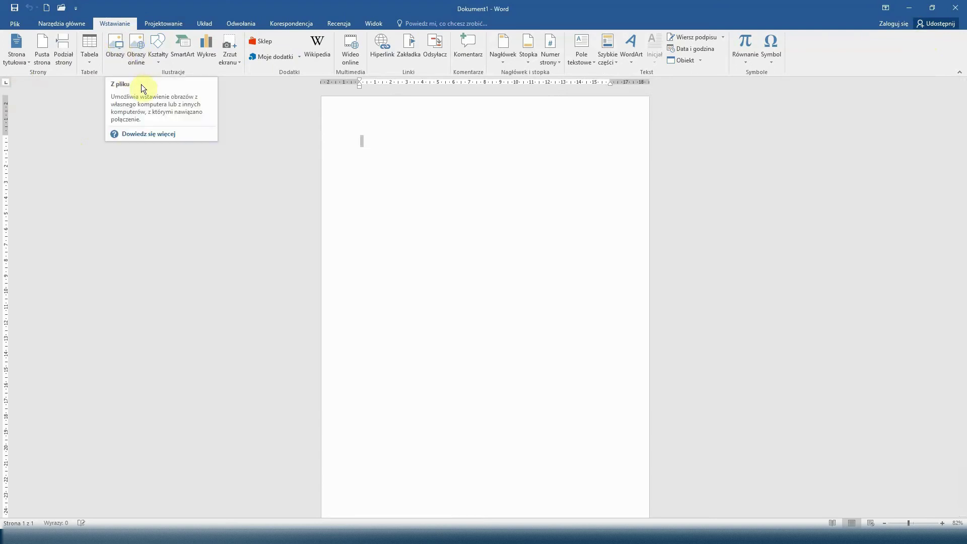
{"action": "left_click", "coordinate": [153, 61]}
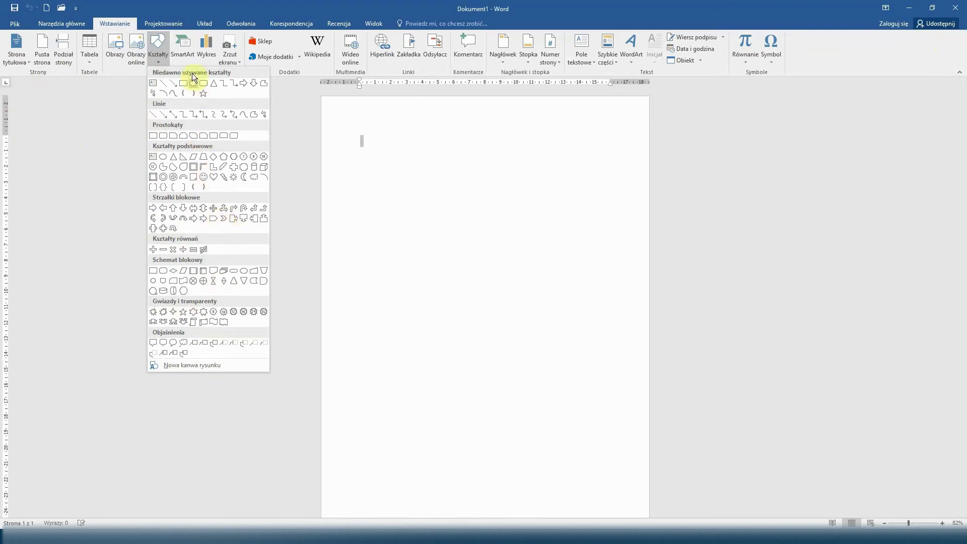
{"action": "left_click", "coordinate": [185, 54]}
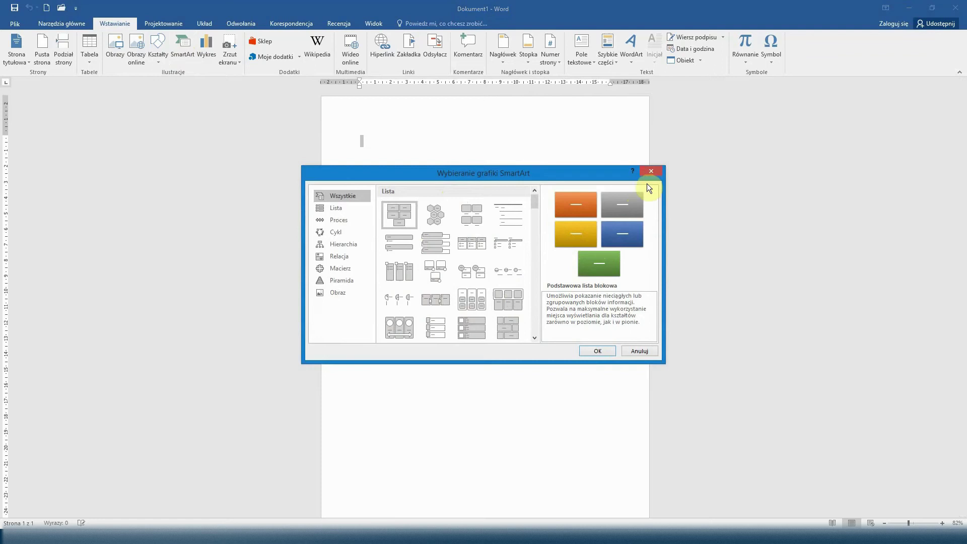
{"action": "left_click", "coordinate": [656, 168]}
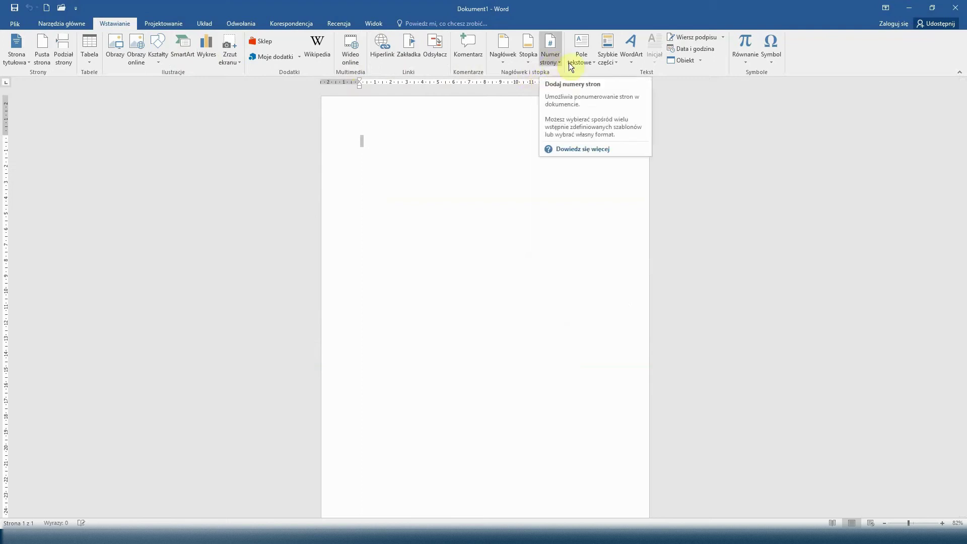
Preview the WordArt, Równanie and Symbol galleries without inserting, then show the Projektowanie tab.
{"action": "left_click", "coordinate": [627, 60]}
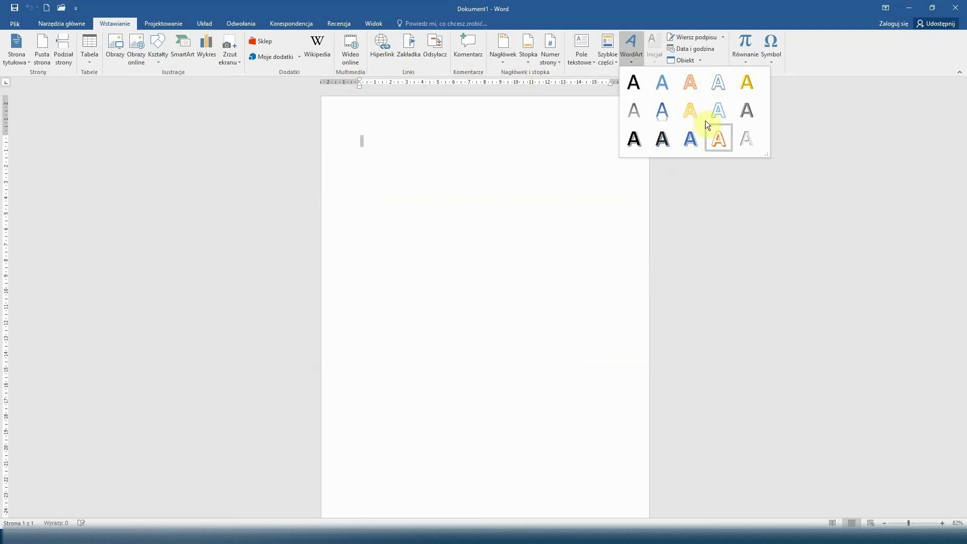
{"action": "left_click", "coordinate": [747, 190]}
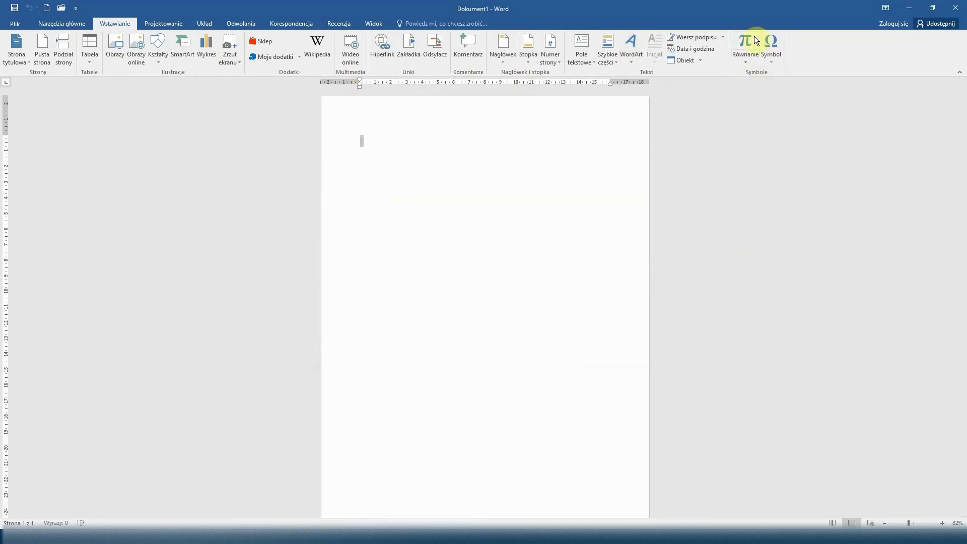
{"action": "left_click", "coordinate": [742, 61]}
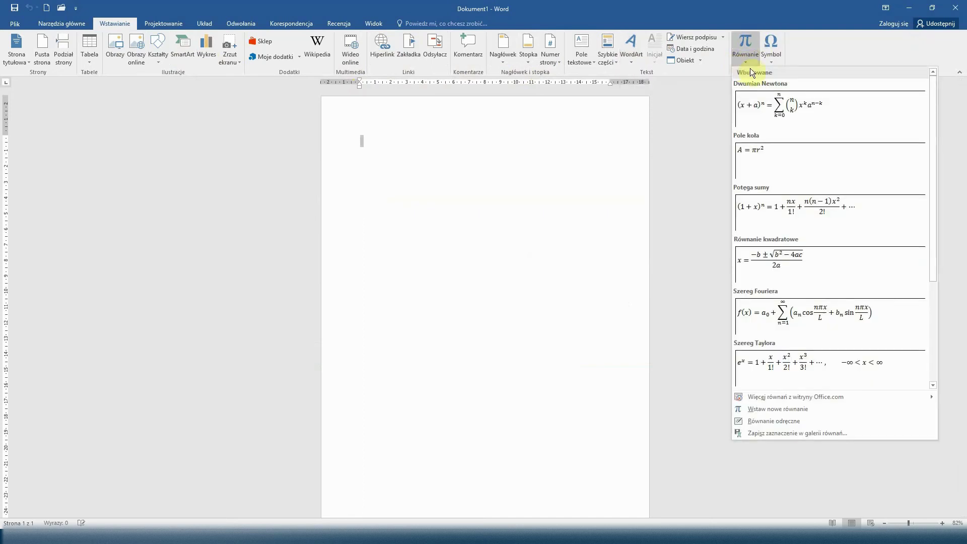
{"action": "left_click", "coordinate": [769, 63]}
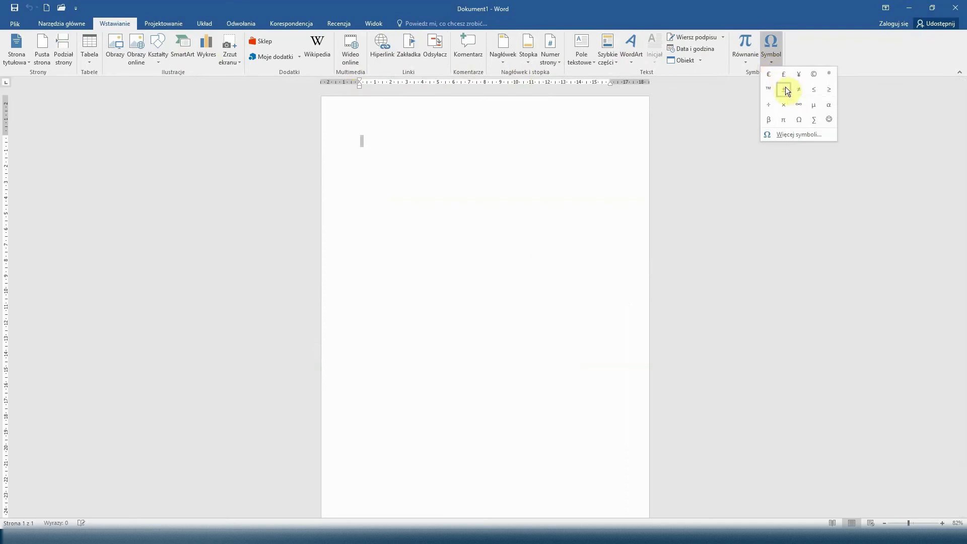
{"action": "left_click", "coordinate": [683, 233]}
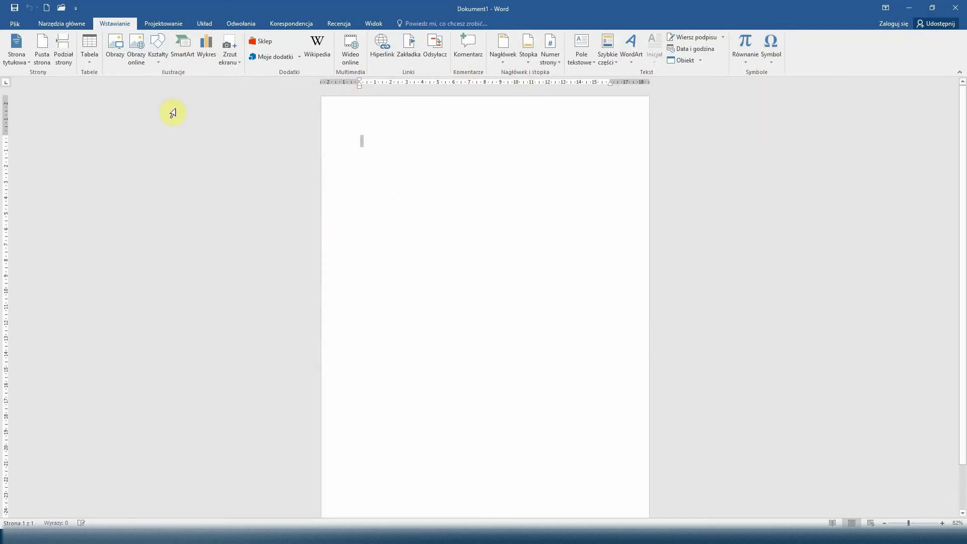
{"action": "left_click", "coordinate": [160, 25]}
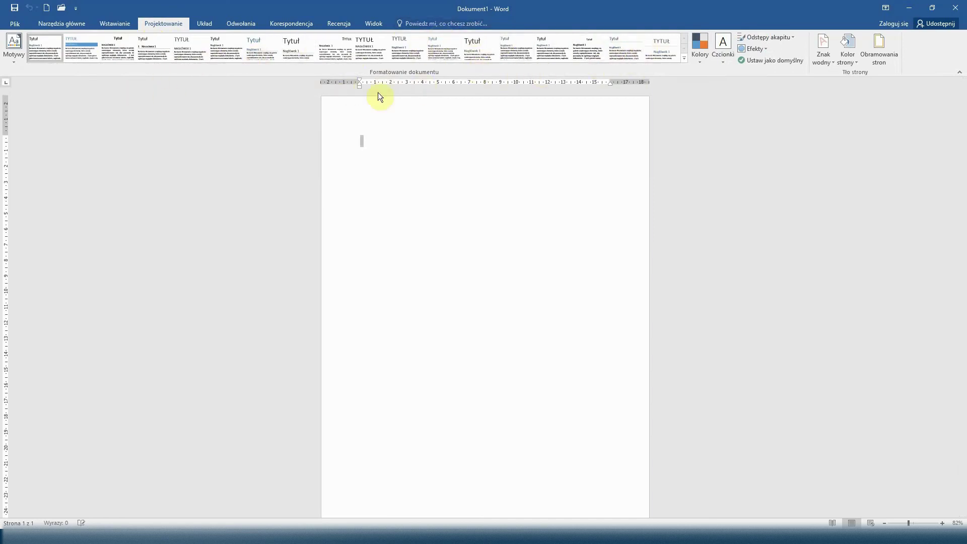
Look at the Układ (Layout) tools, then switch to the Odwołania (References) tab.
{"action": "left_click", "coordinate": [197, 25]}
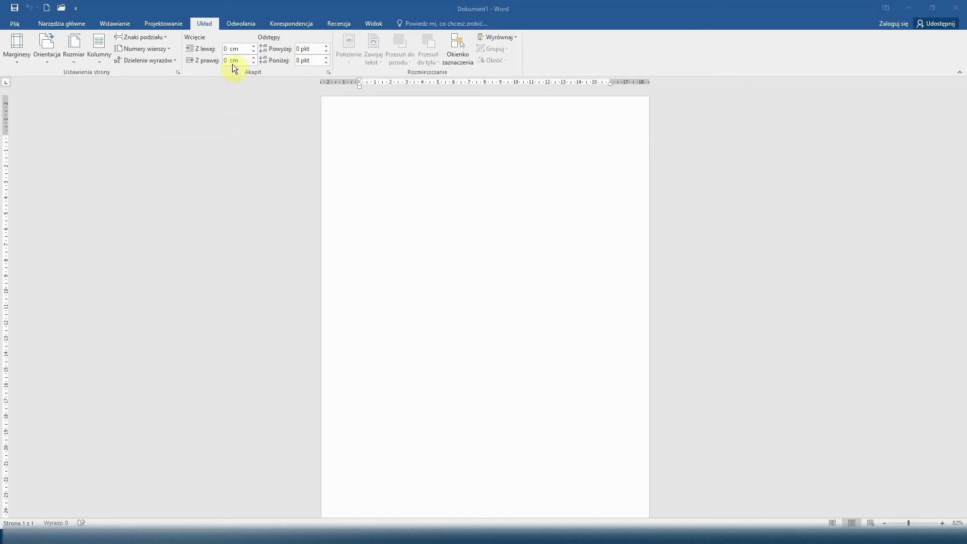
{"action": "left_click", "coordinate": [239, 23]}
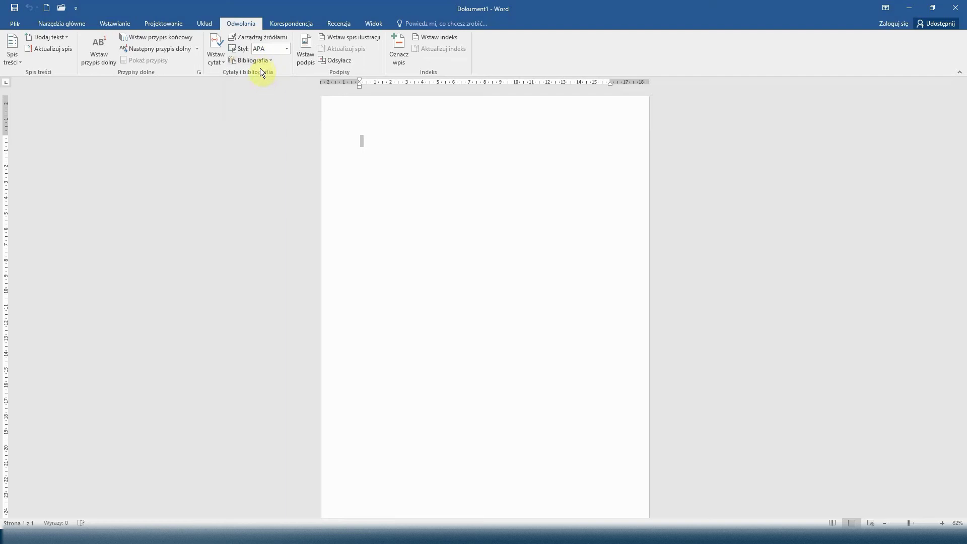
Look at the Korespondencja (Mailings) tools, then switch to the Recenzja (Review) tab.
{"action": "left_click", "coordinate": [292, 23]}
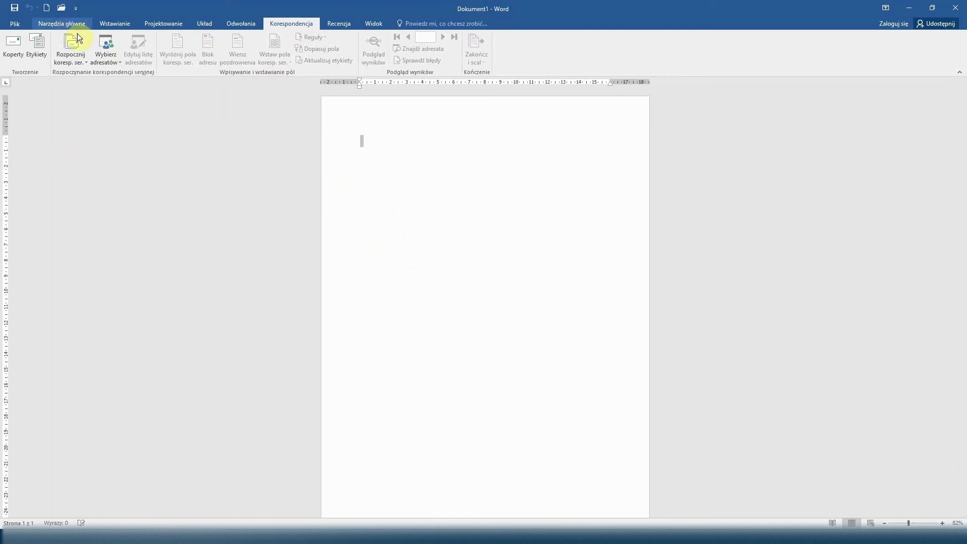
{"action": "mouse_move", "coordinate": [484, 302]}
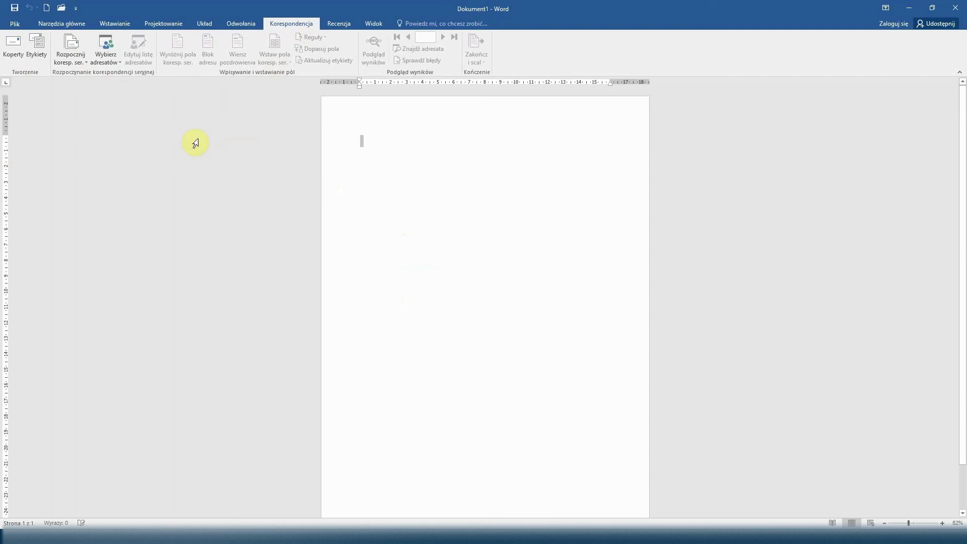
{"action": "left_click", "coordinate": [348, 23]}
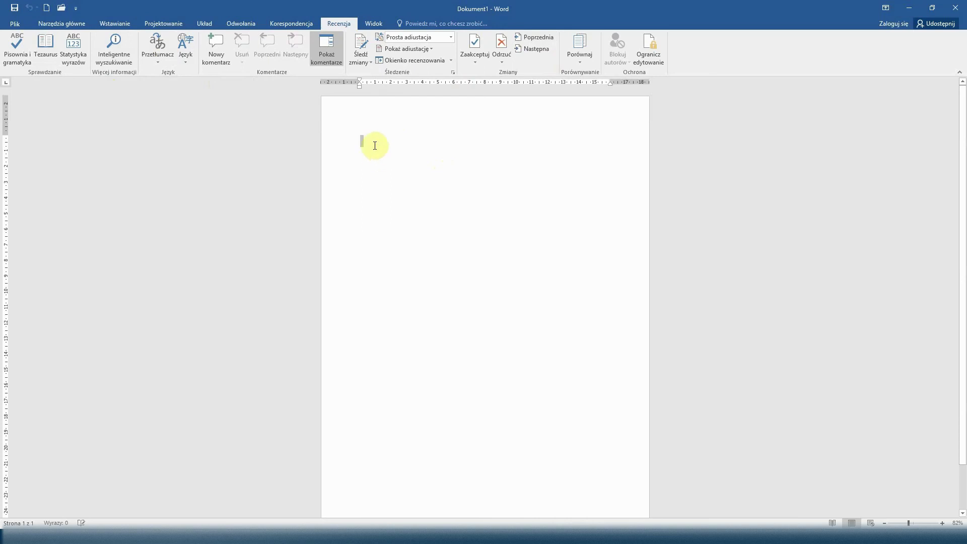
Show the Widok (View) tab options and drag the zoom slider to enlarge the page.
{"action": "left_click", "coordinate": [370, 19]}
{"action": "left_click", "coordinate": [371, 19]}
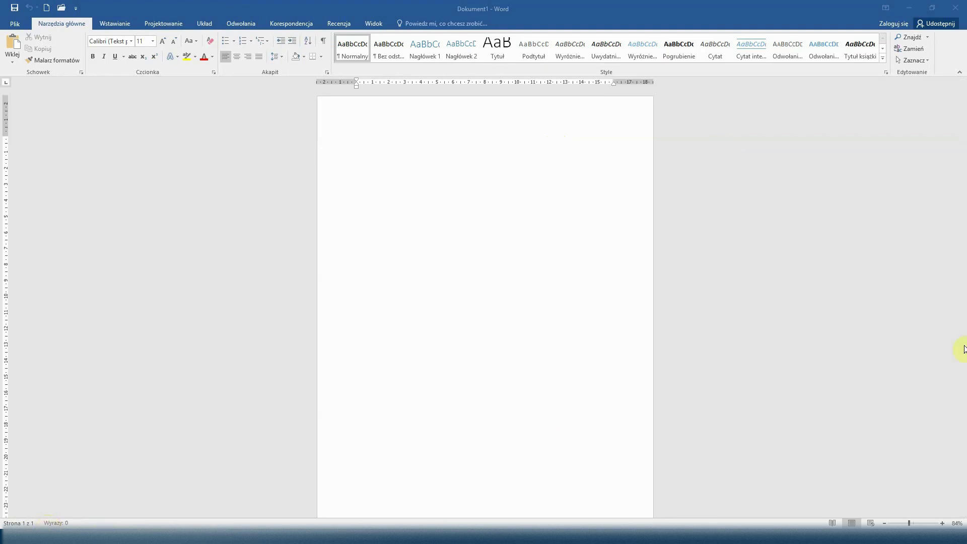
{"action": "left_click_drag", "start_coordinate": [901, 525], "coordinate": [923, 524]}
Reset the zoom to 100% and type 'Witamy w programie MS Word' on the first line.
{"action": "left_click", "coordinate": [910, 524]}
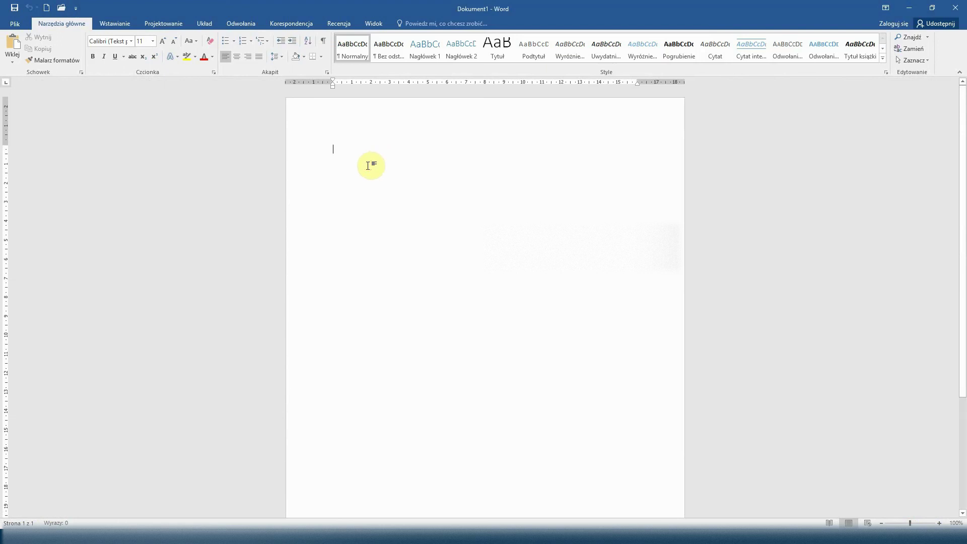
{"action": "type", "text": "Wit"}
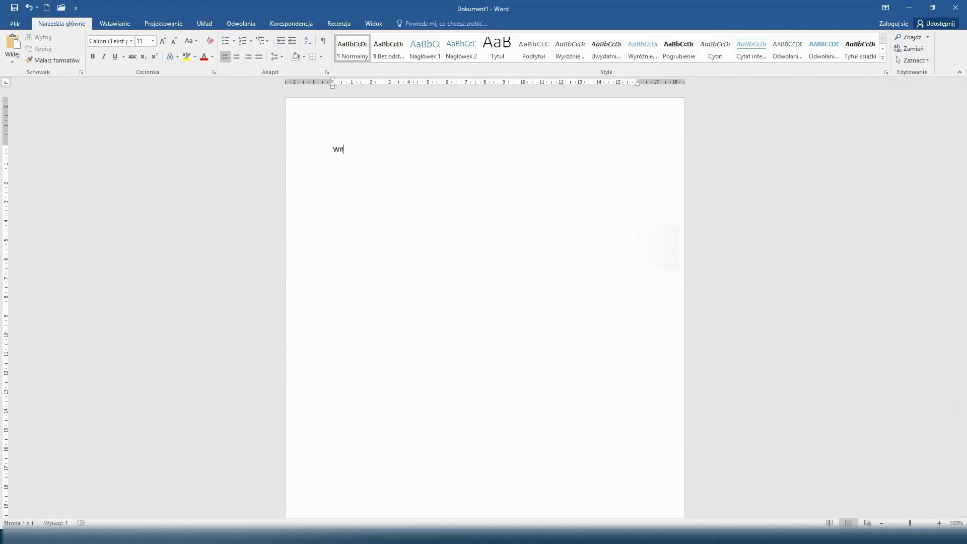
{"action": "type", "text": "amy w programie MS Word."}
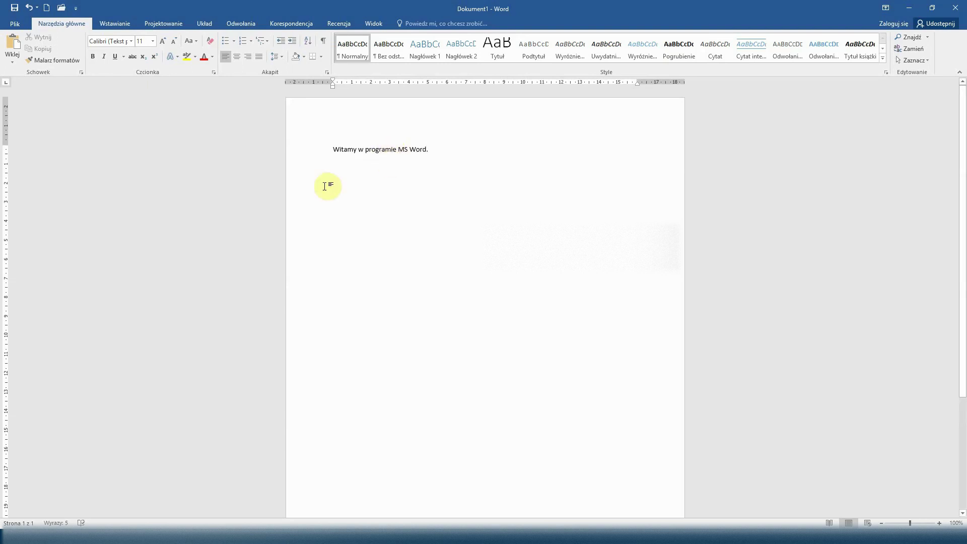
Open Save As on this computer and browse to the WORD folder on the desktop.
{"action": "left_click", "coordinate": [15, 24]}
{"action": "left_click", "coordinate": [17, 124]}
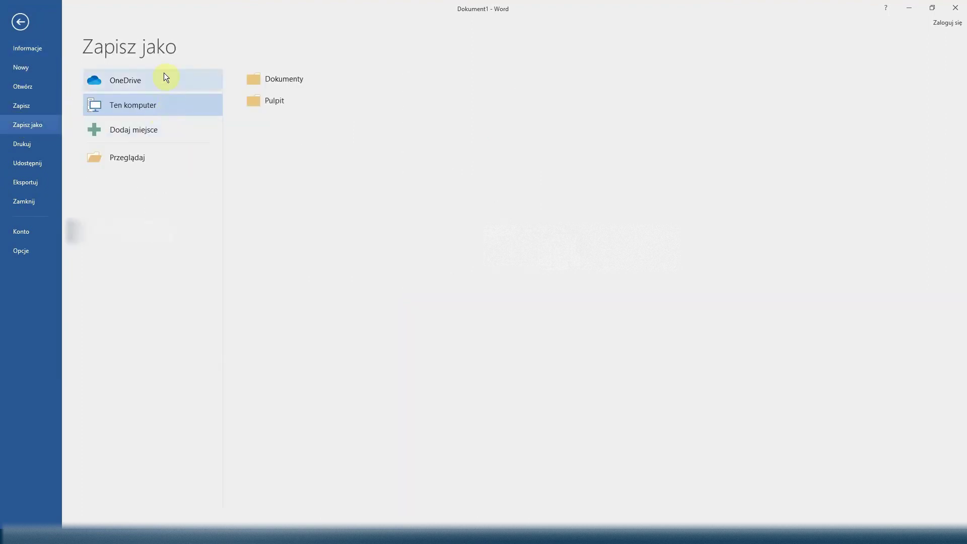
{"action": "left_click", "coordinate": [116, 105]}
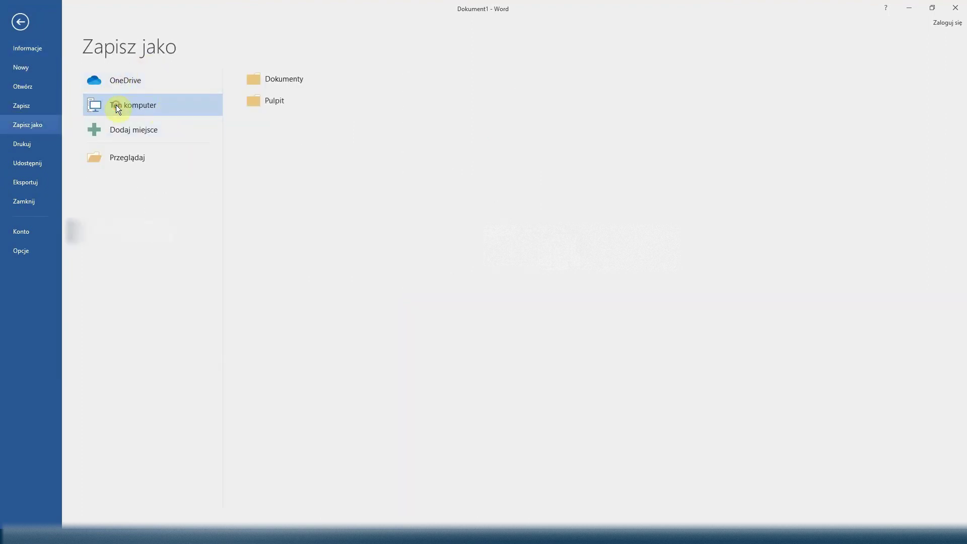
{"action": "left_click", "coordinate": [139, 109]}
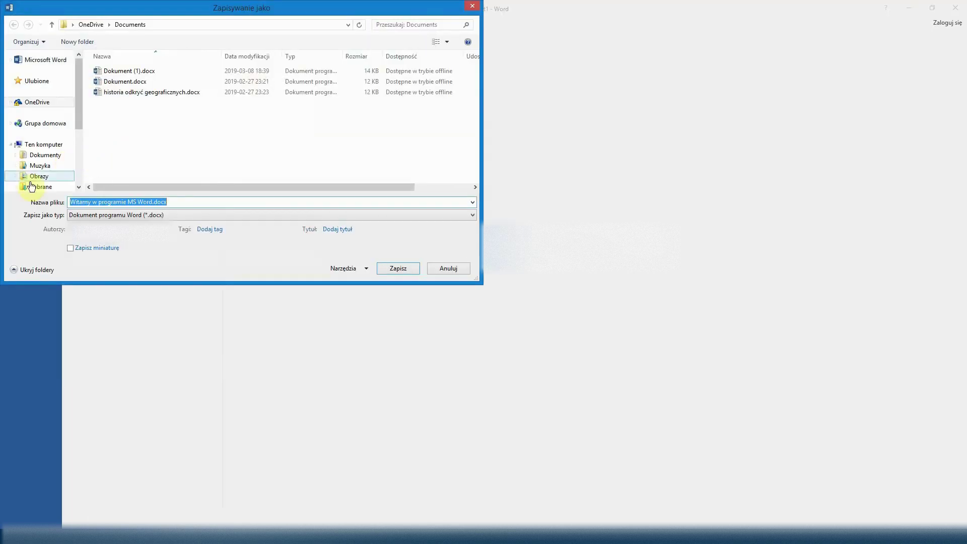
{"action": "left_click", "coordinate": [42, 145]}
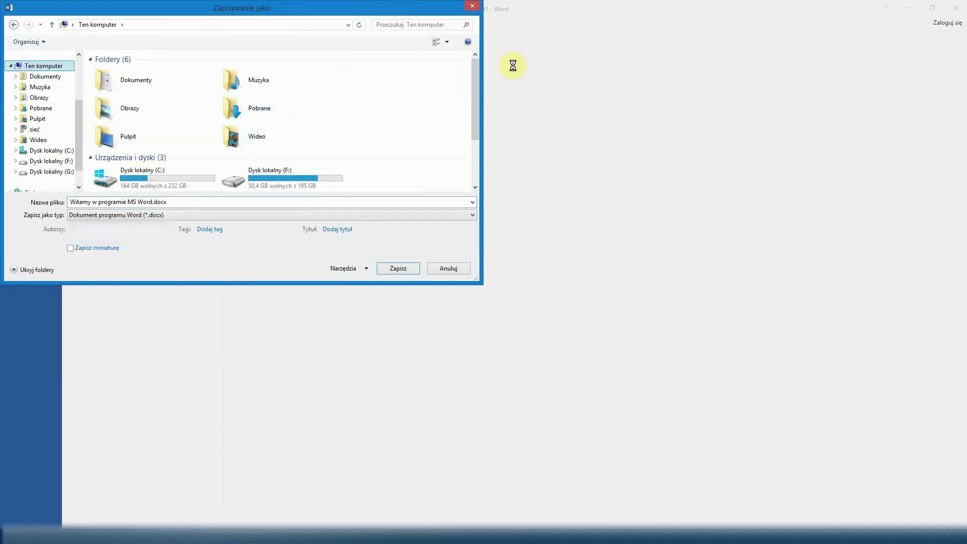
{"action": "left_click_drag", "start_coordinate": [478, 91], "coordinate": [460, 121]}
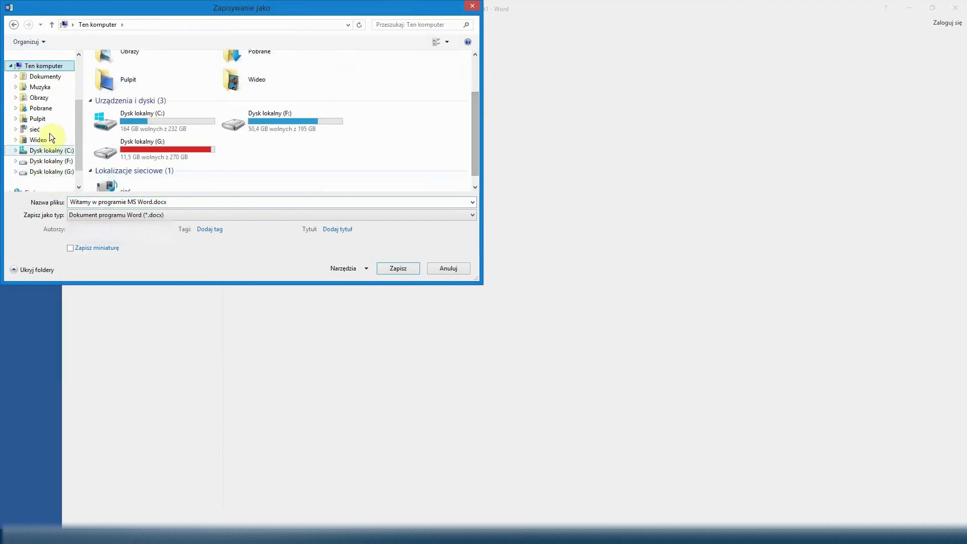
{"action": "left_click", "coordinate": [54, 118]}
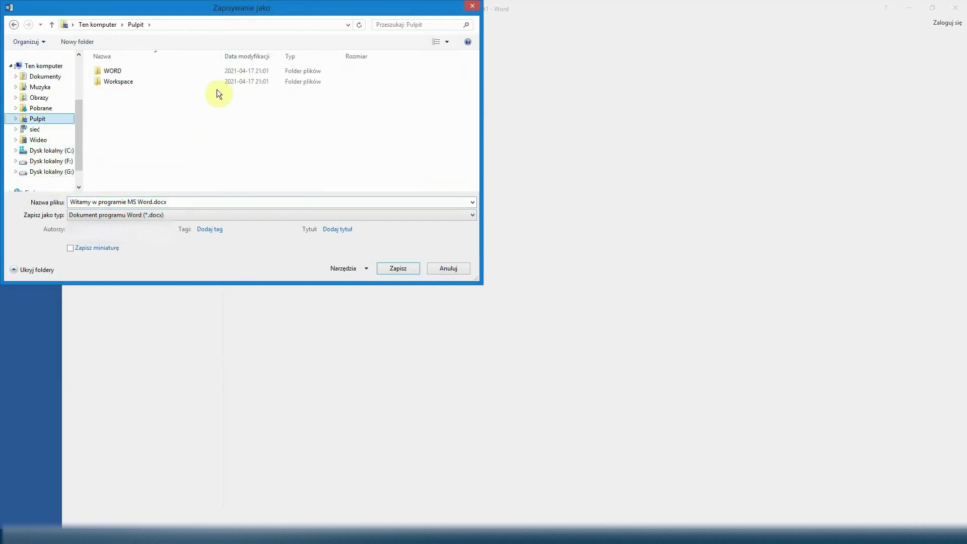
{"action": "double_click", "coordinate": [134, 70]}
Name the file 'Word 01', save it, and close Word.
{"action": "left_click", "coordinate": [131, 202]}
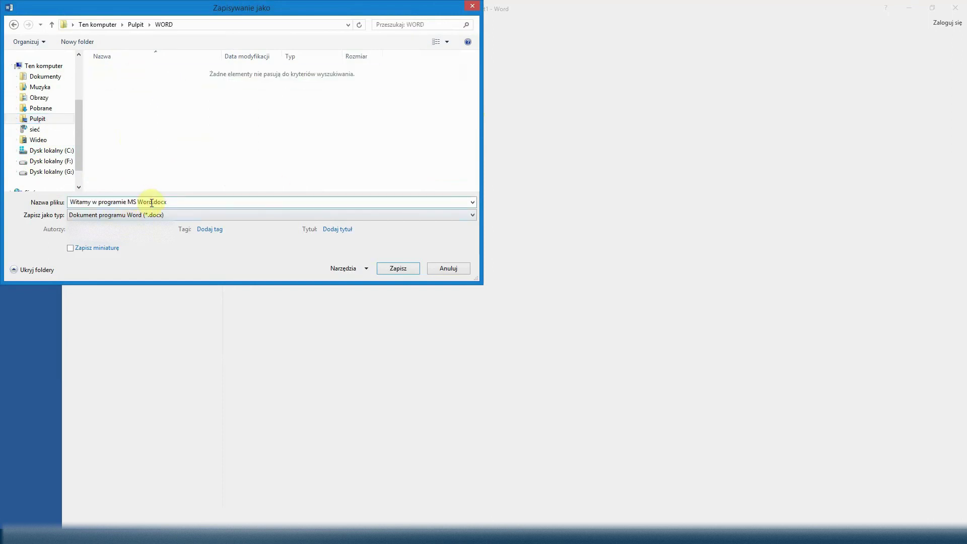
{"action": "left_click_drag", "start_coordinate": [152, 202], "coordinate": [75, 202]}
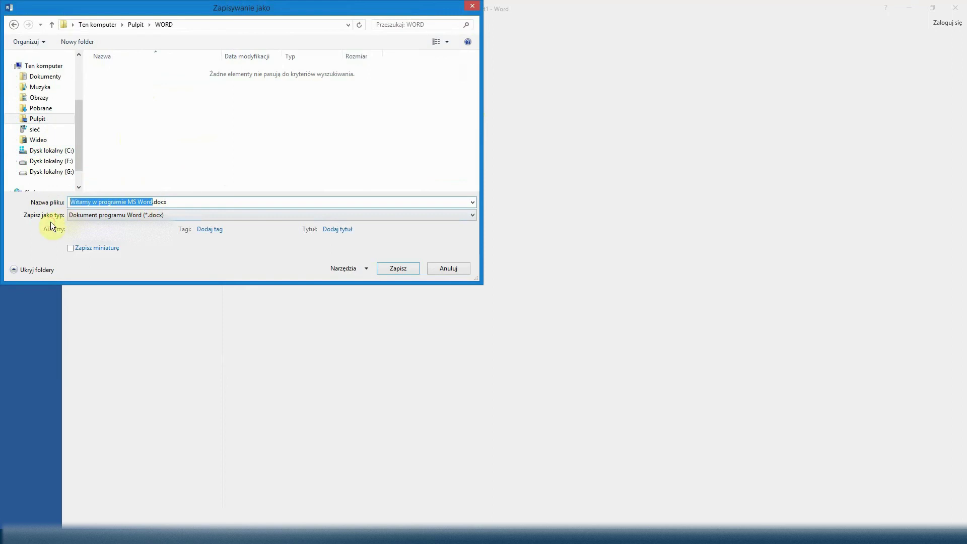
{"action": "type", "text": "ord 01"}
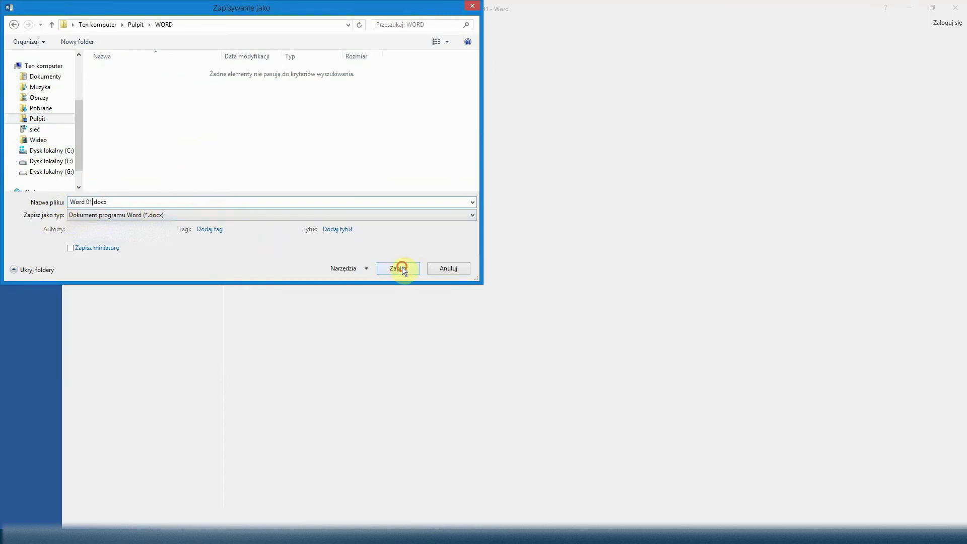
{"action": "left_click", "coordinate": [401, 267]}
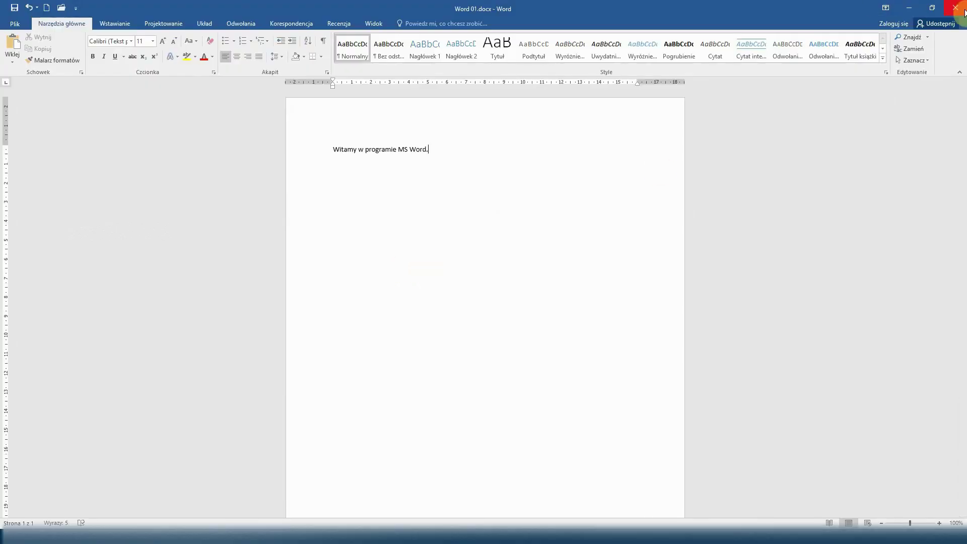
{"action": "left_click", "coordinate": [955, 7]}
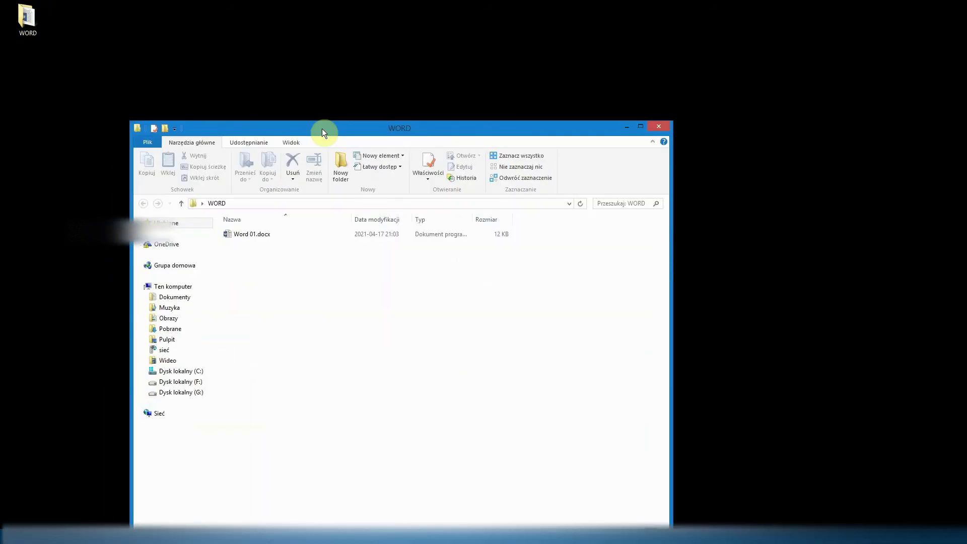
Open the WORD folder on the desktop and launch Word 01.docx from it.
{"action": "double_click", "coordinate": [322, 129]}
{"action": "double_click", "coordinate": [112, 111]}
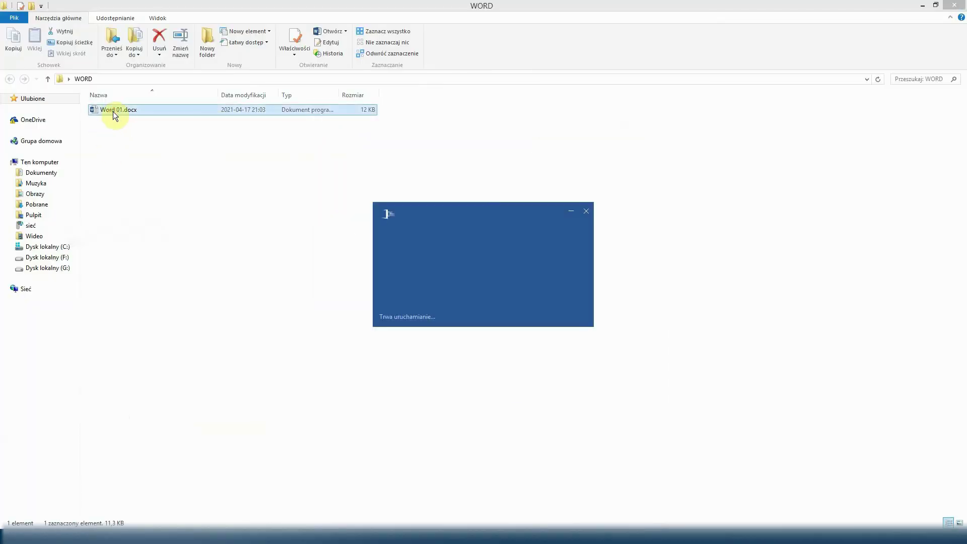